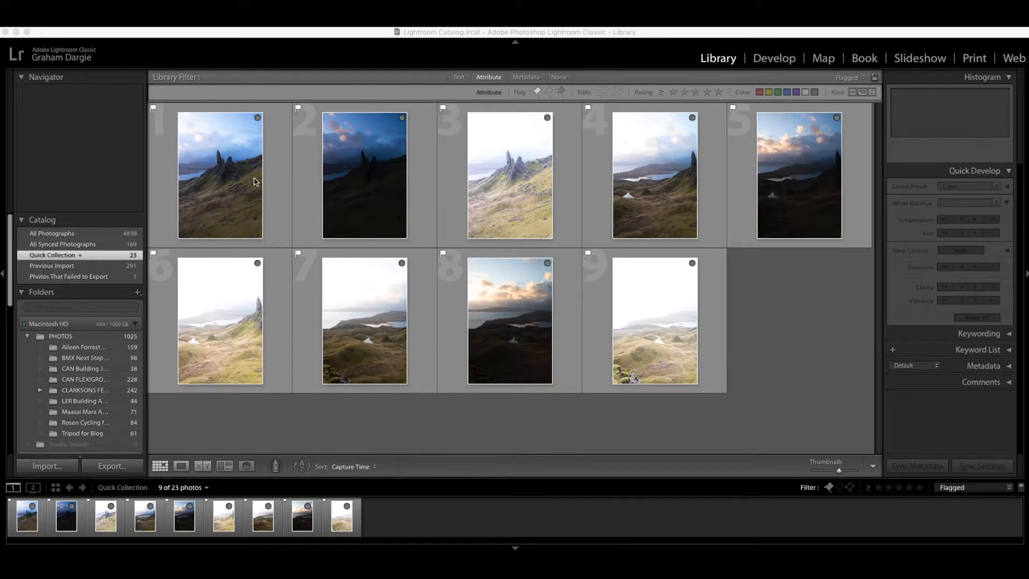
Highlight the three bracketed exposure sets in turn: photos 1 to 3, 4 to 6 and 7 to 9
left_click(451, 191)
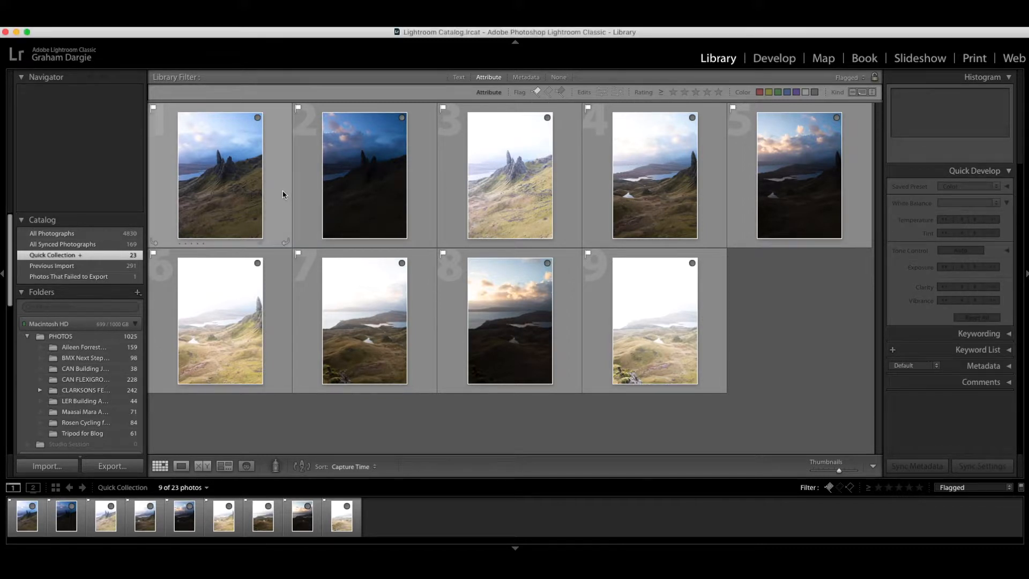
left_click(283, 192)
left_click(453, 196)
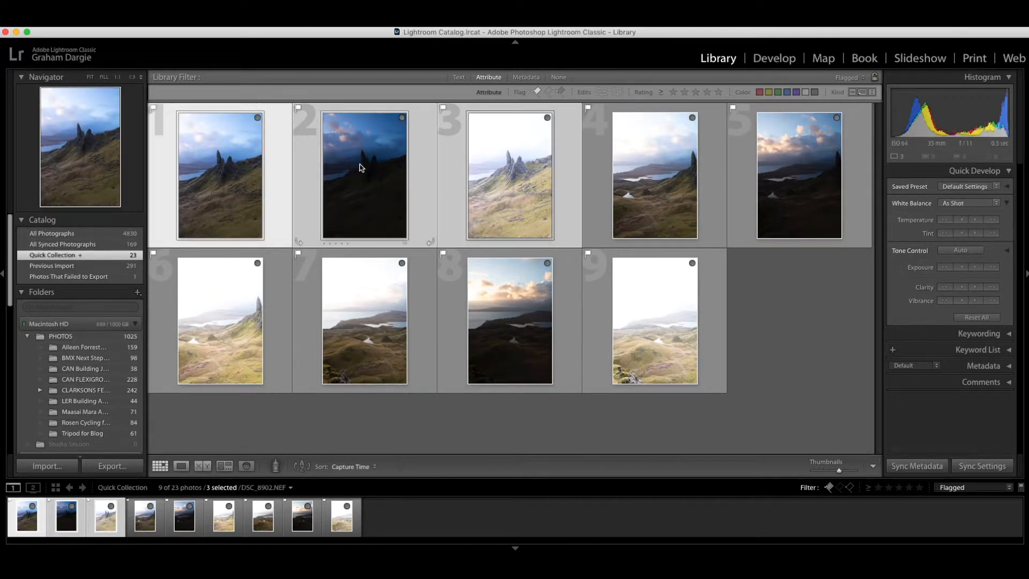
left_click(614, 191)
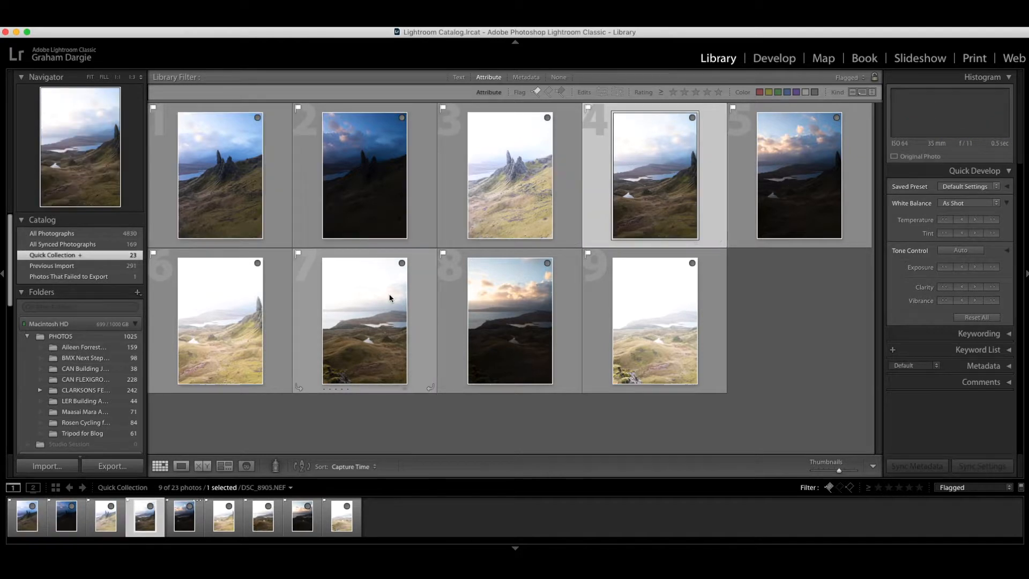
left_click(266, 315, "shift")
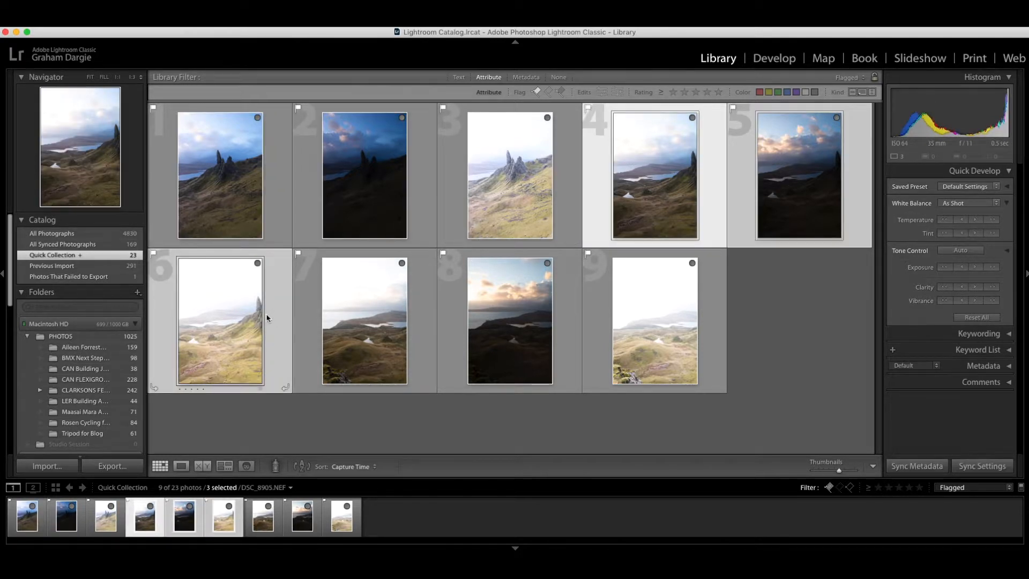
left_click(426, 323)
left_click(597, 330, "shift")
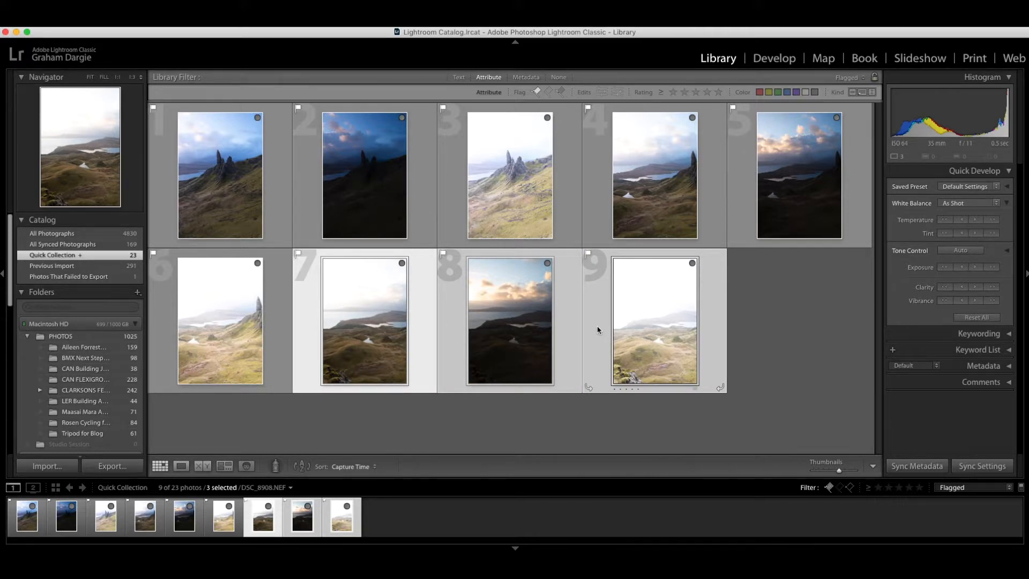
Select all nine bracketed photos and start an HDR Panorama photo merge
left_click(603, 282)
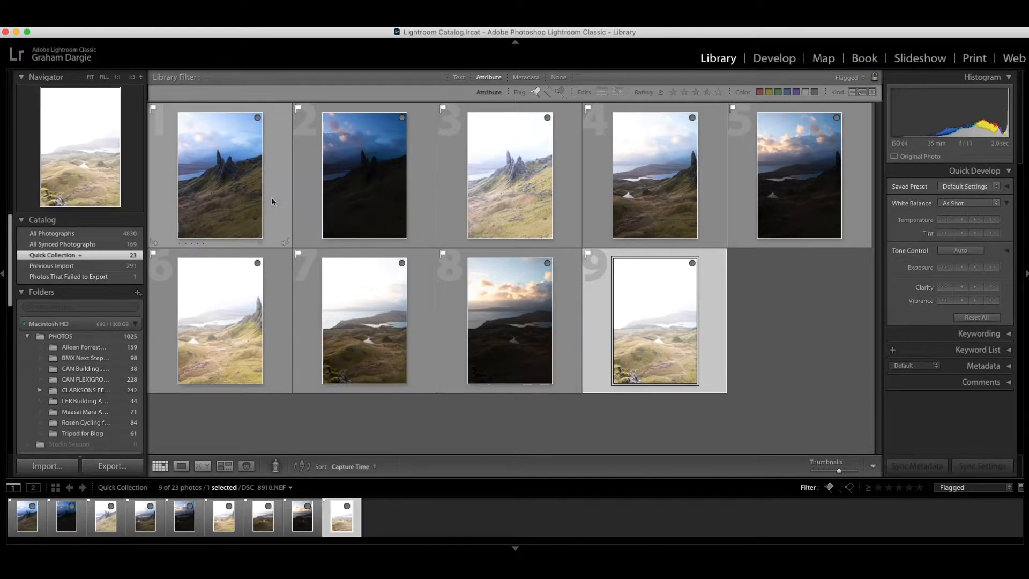
left_click(272, 202, "shift")
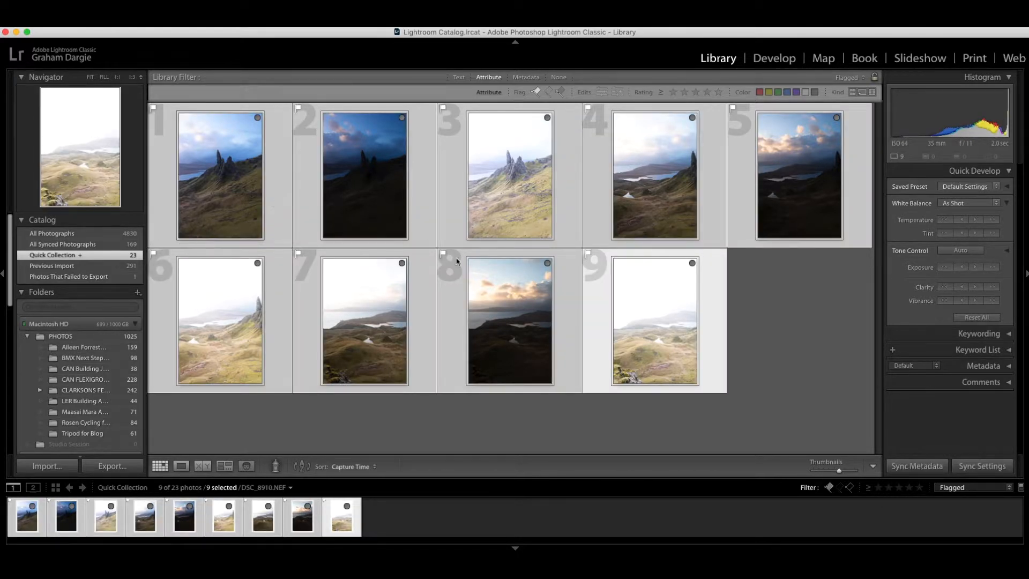
left_click(597, 292)
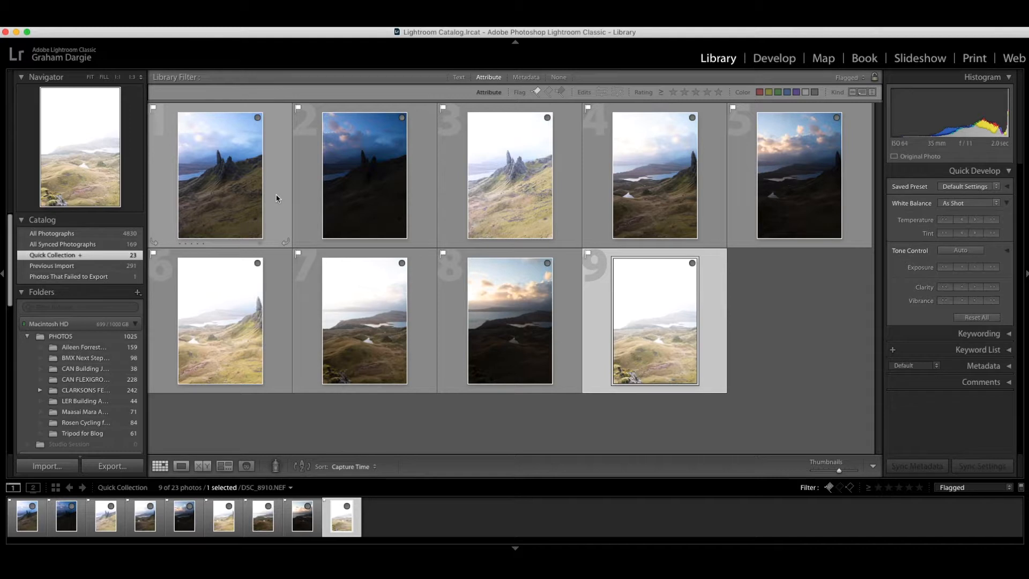
key("super+a")
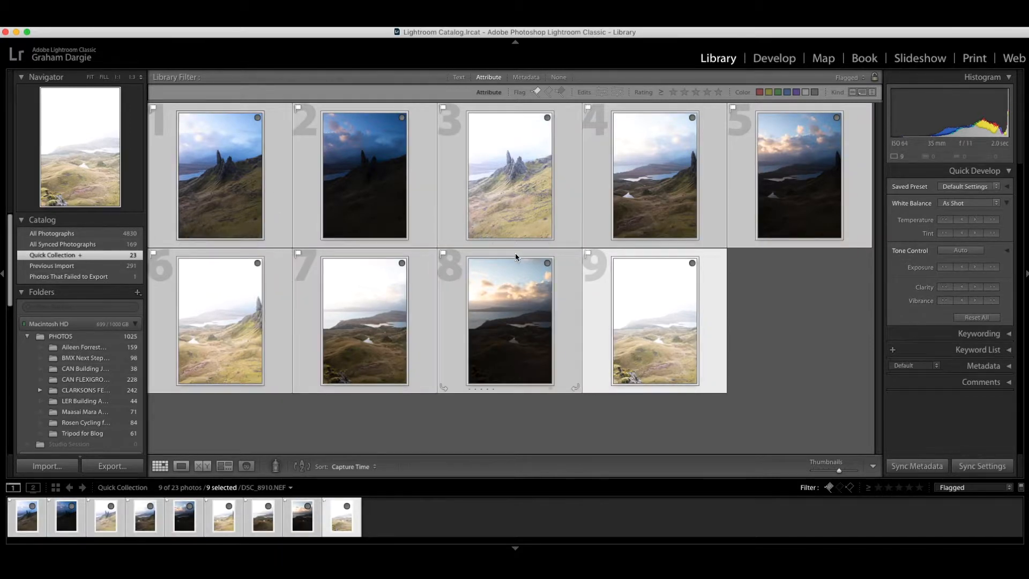
right_click(572, 298)
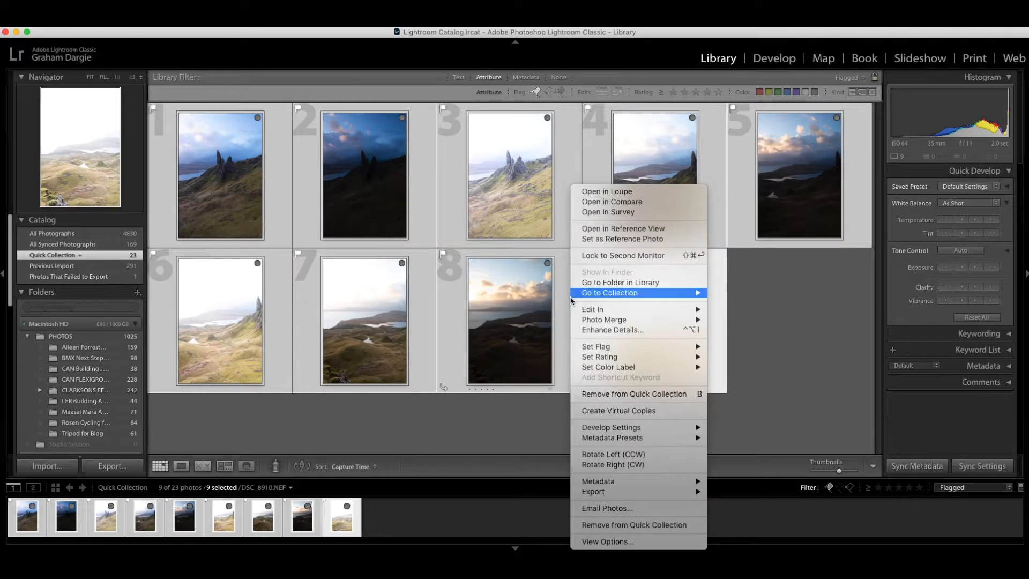
mouse_move(581, 322)
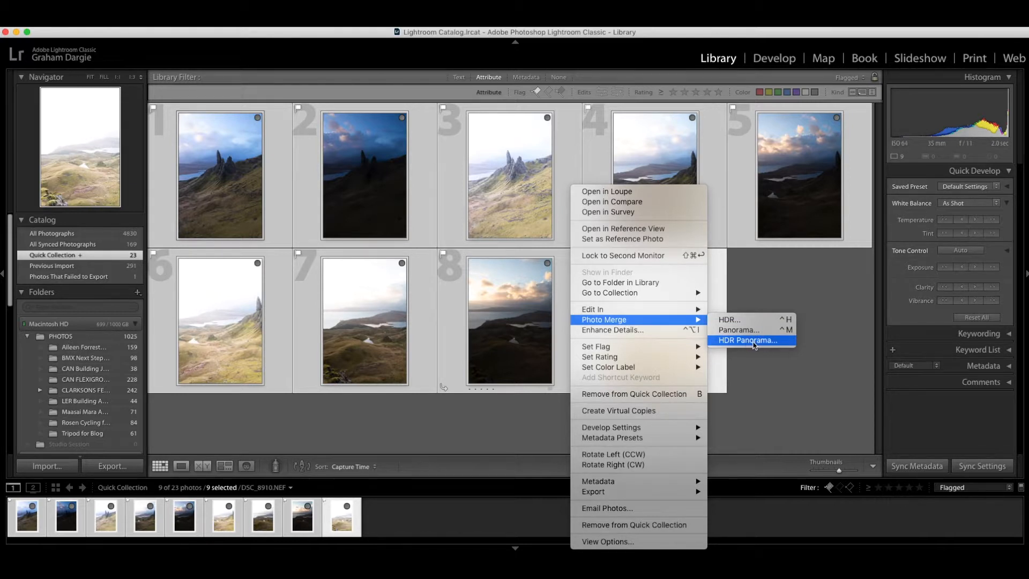
left_click(754, 345)
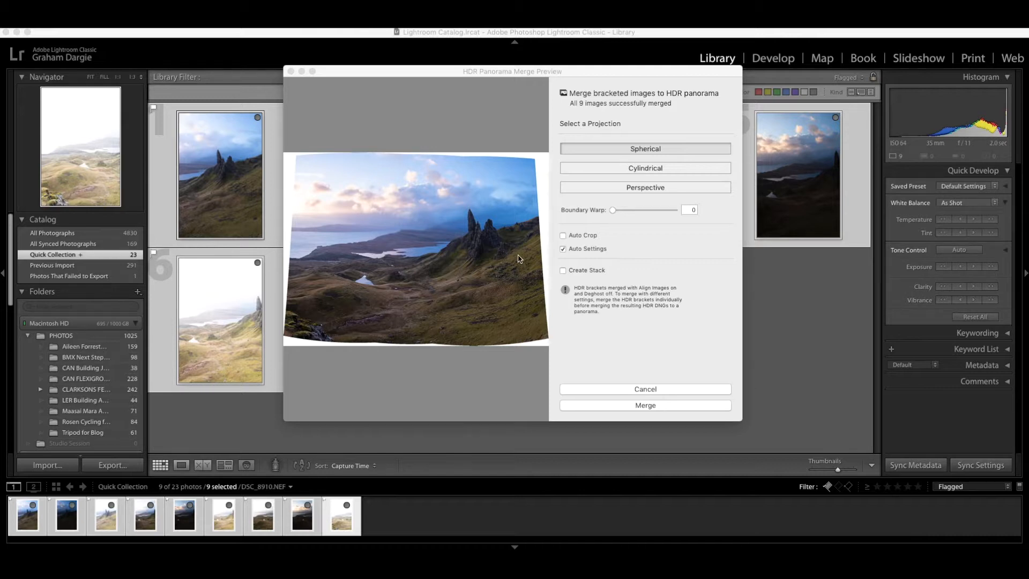
Preview the merge with Auto Settings switched off and on, and with the Cylindrical and Perspective projections
left_click(563, 250)
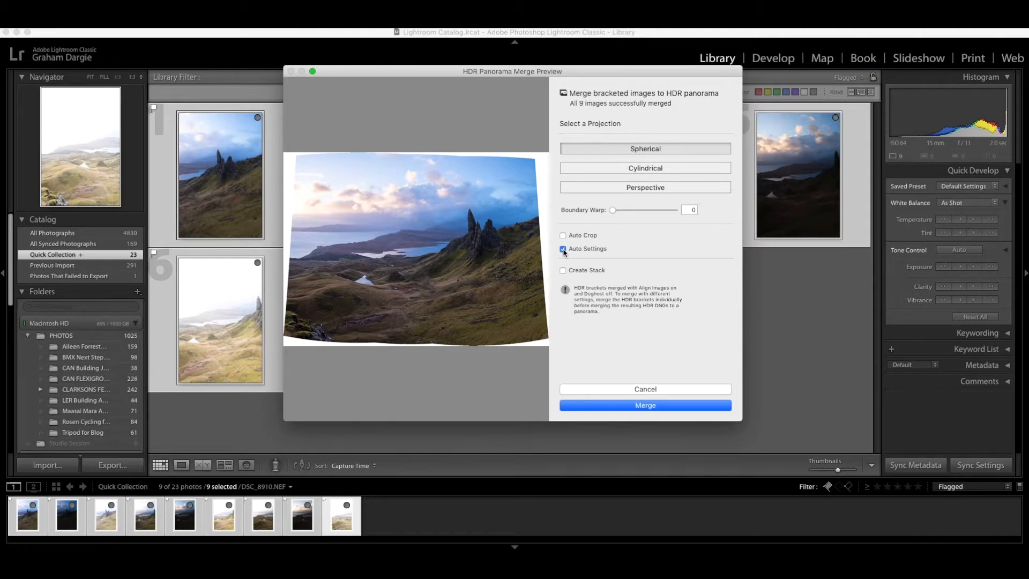
left_click(563, 250)
left_click(564, 250)
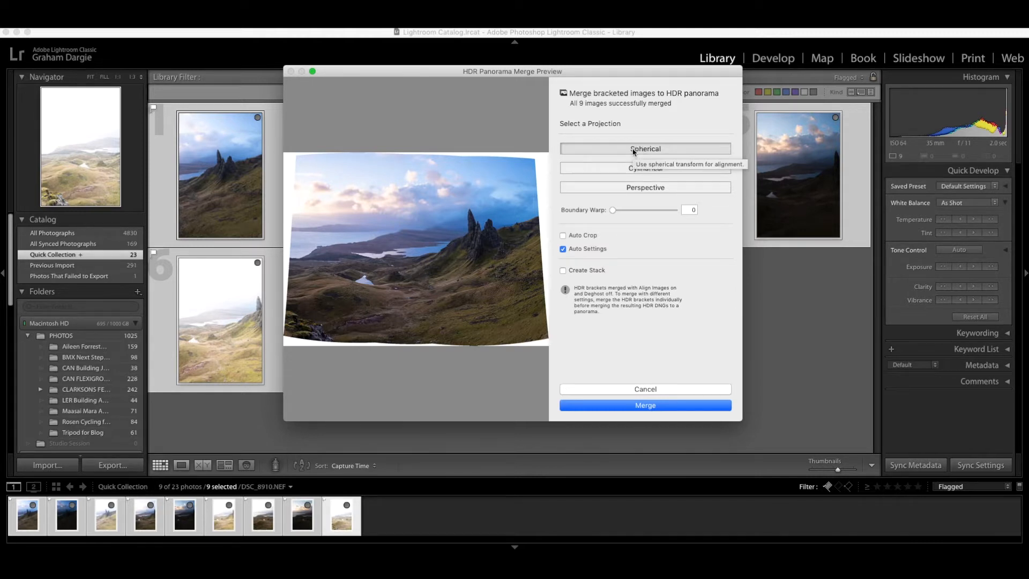
left_click(634, 168)
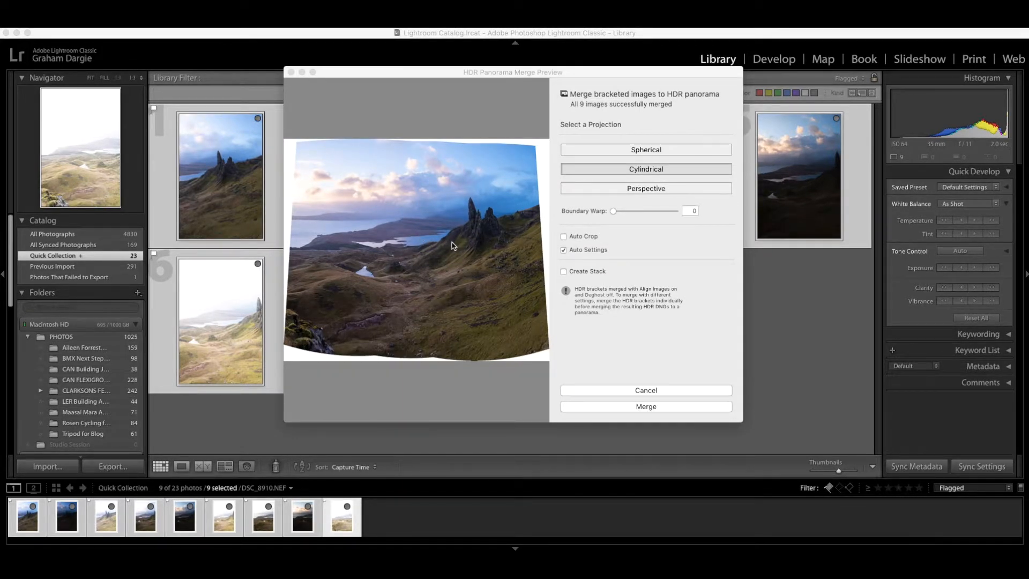
left_click(657, 189)
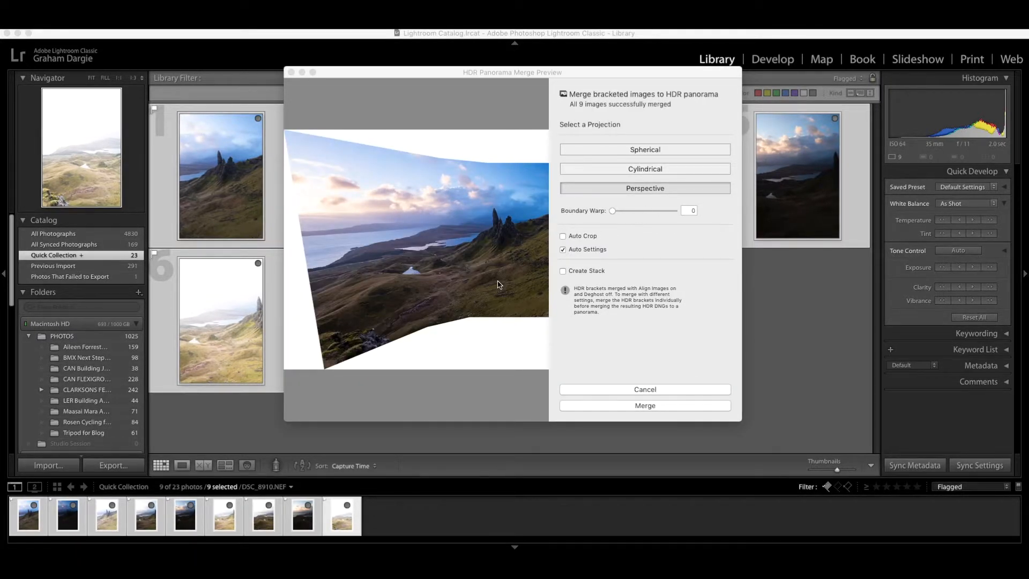
Merge the HDR panorama using the Spherical projection with Auto Crop enabled
left_click(656, 151)
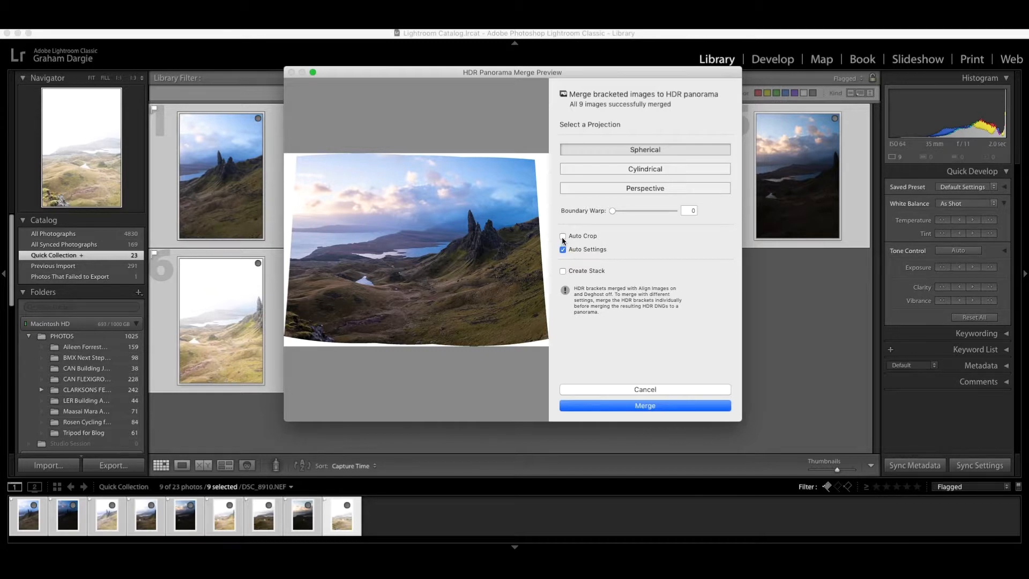
left_click(563, 236)
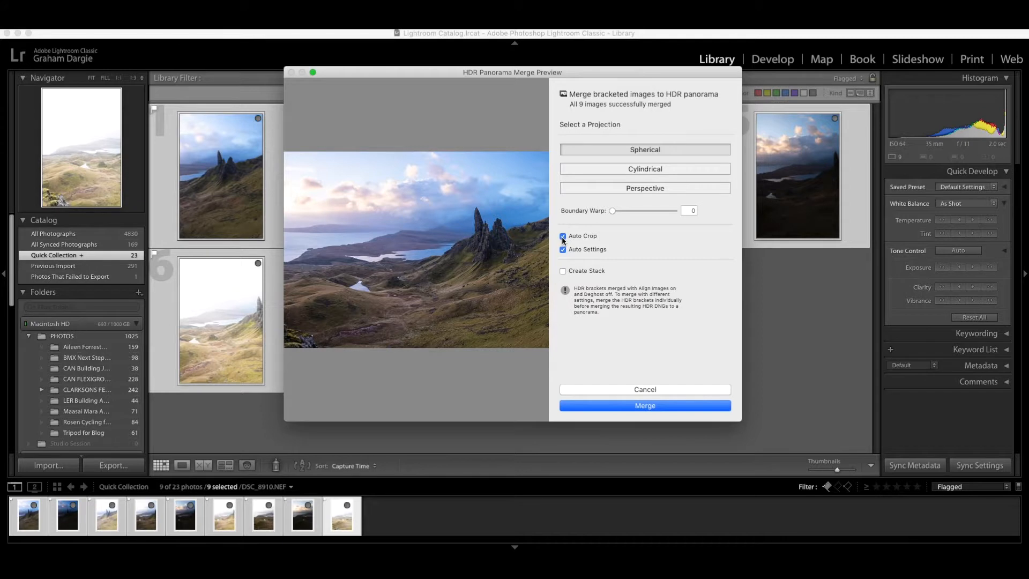
left_click(674, 408)
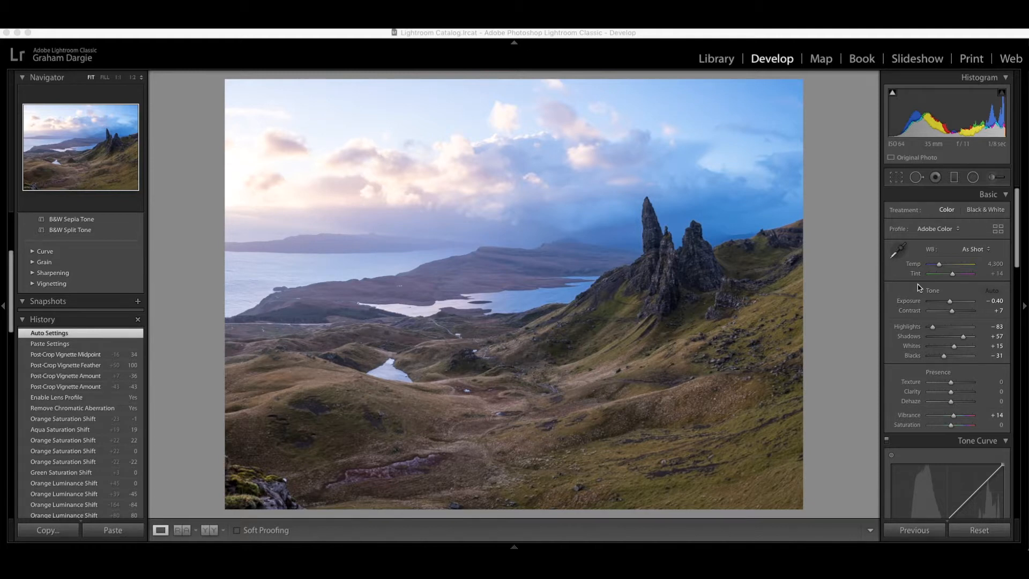
left_click(948, 304)
mouse_move(949, 303)
left_mouse_down()
mouse_move(928, 303)
mouse_move(981, 302)
mouse_move(948, 304)
left_mouse_up()
key("super+z")
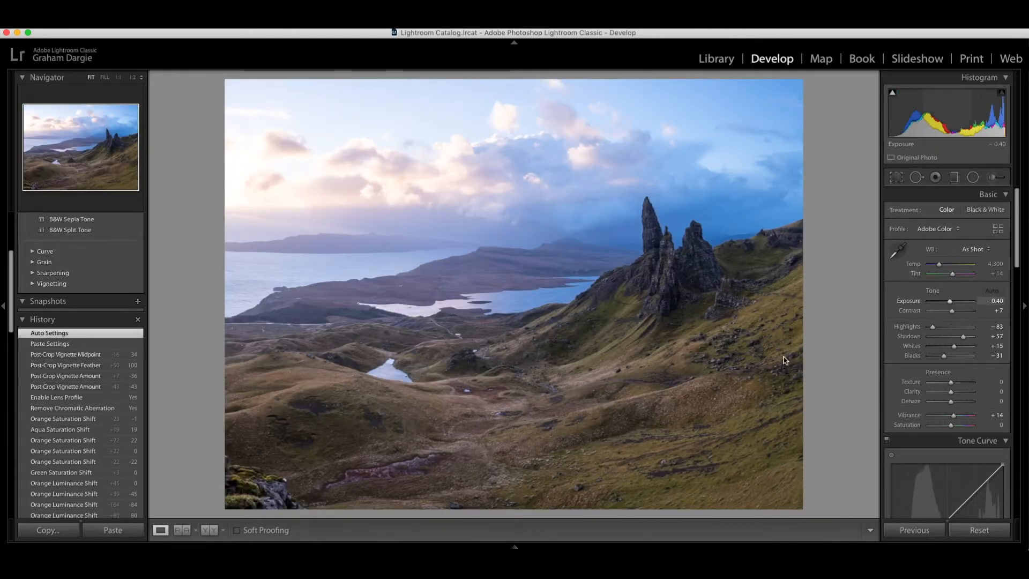
left_click(557, 328)
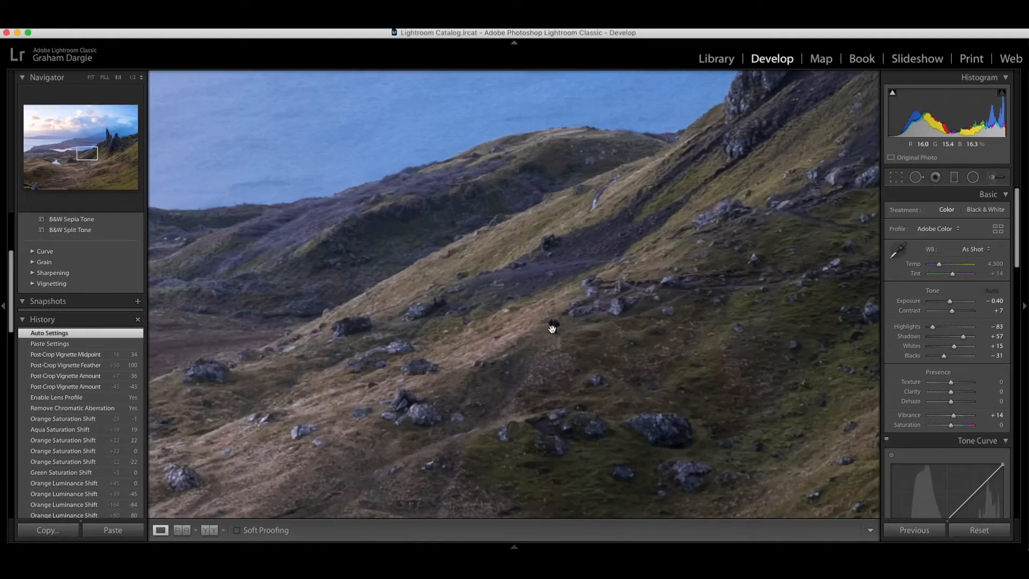
left_click(601, 340)
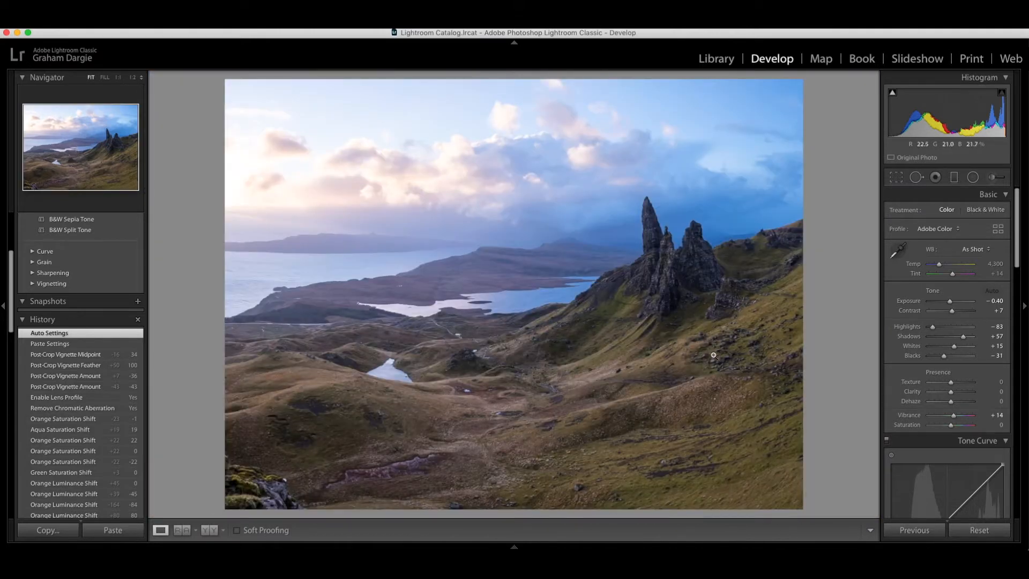
Try the Adobe Portrait profile on the merged panorama and settle on Adobe Landscape
left_click(952, 234)
left_click(950, 244)
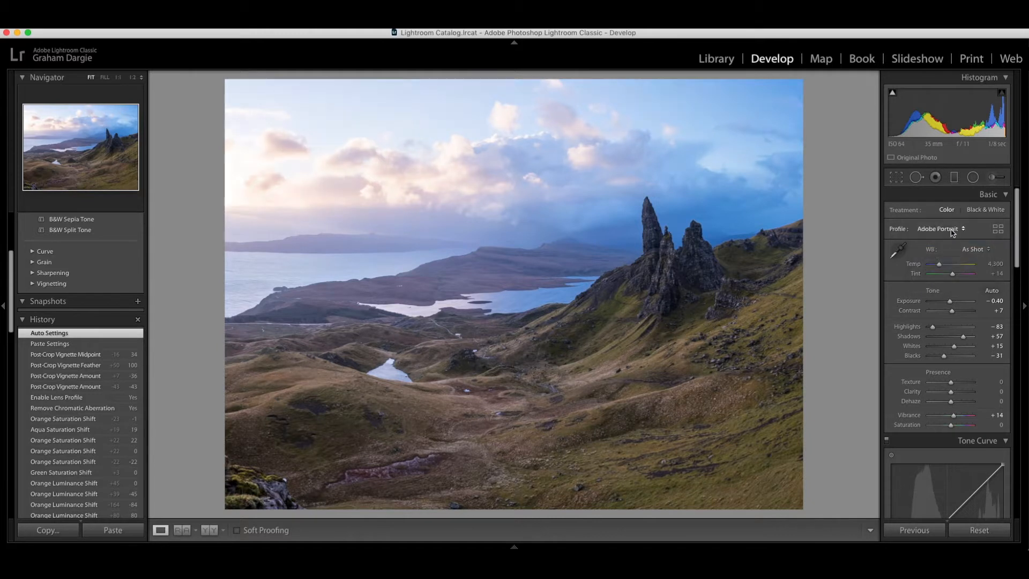
left_click(952, 234)
left_click(949, 224)
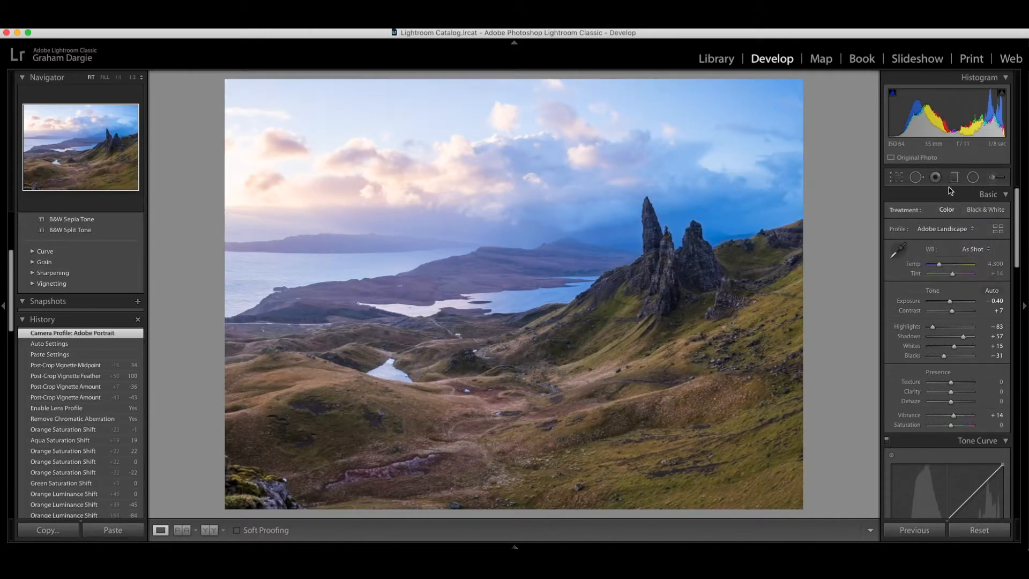
Darken the sky with a graduated filter set to Exposure −1.10, Highlights −91 and Saturation 12
left_click(954, 177)
left_click_drag(588, 311, 530, 329)
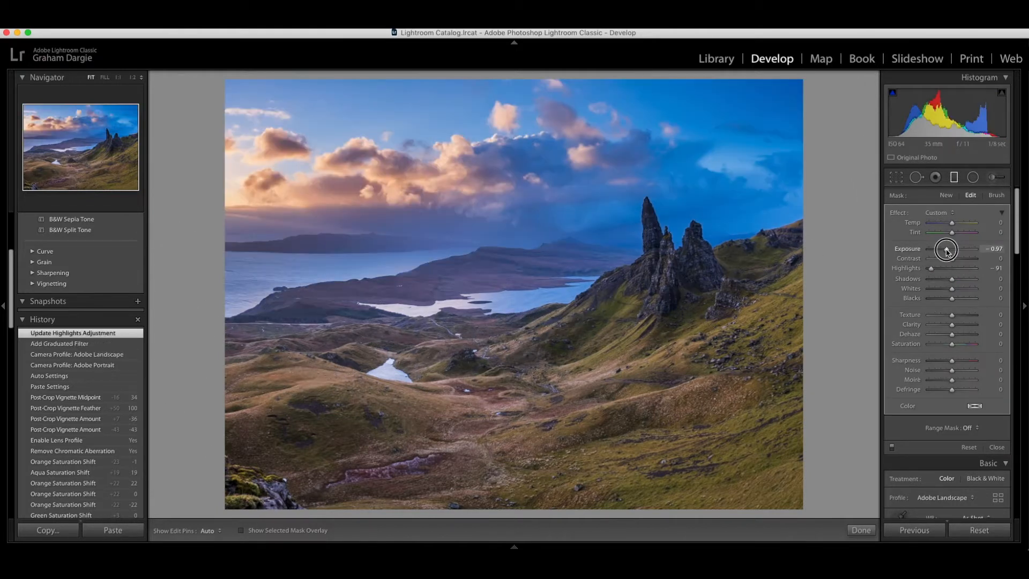
left_click_drag(947, 250, 946, 251)
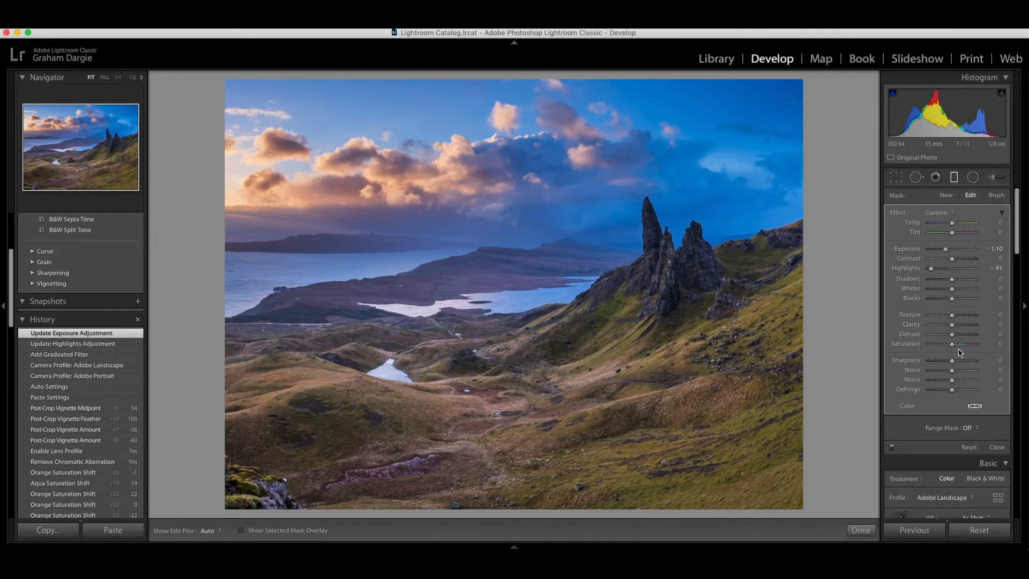
left_click_drag(953, 344, 955, 346)
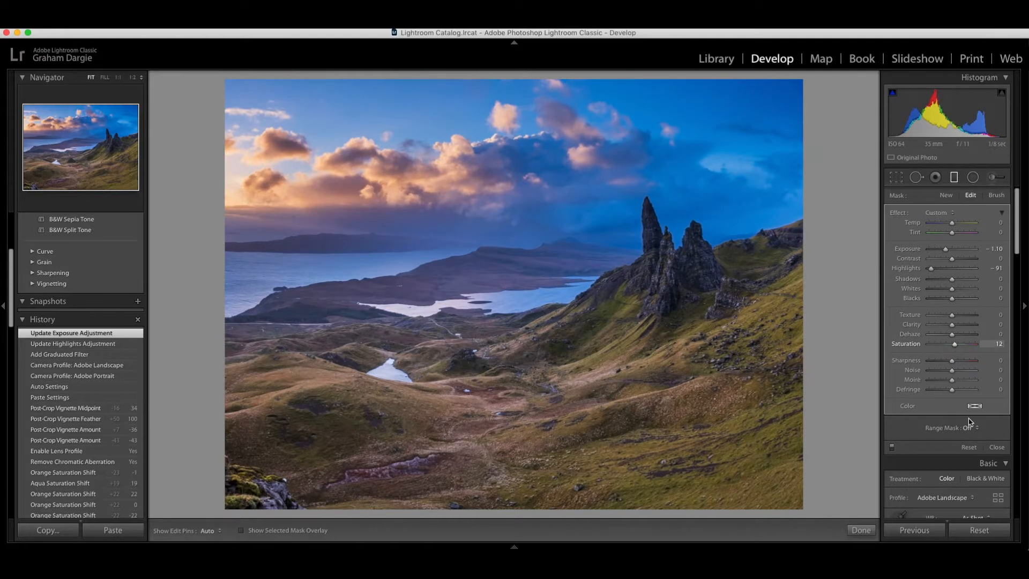
left_click(996, 447)
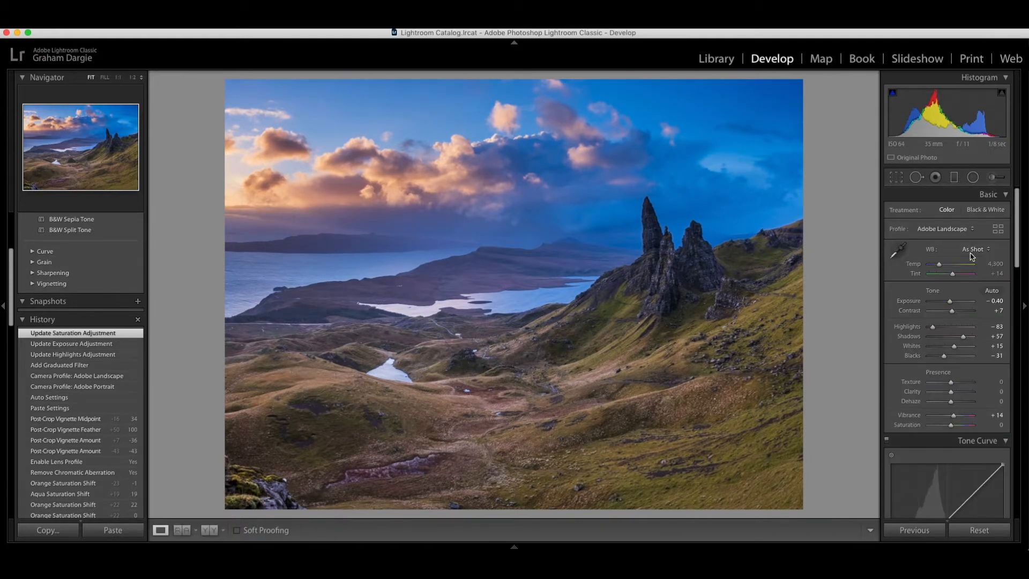
Set the white balance to Cloudy and adjust the tone to Contrast +19, Blacks −42, Texture +12 and Highlights −66
left_click(977, 251)
left_click(977, 274)
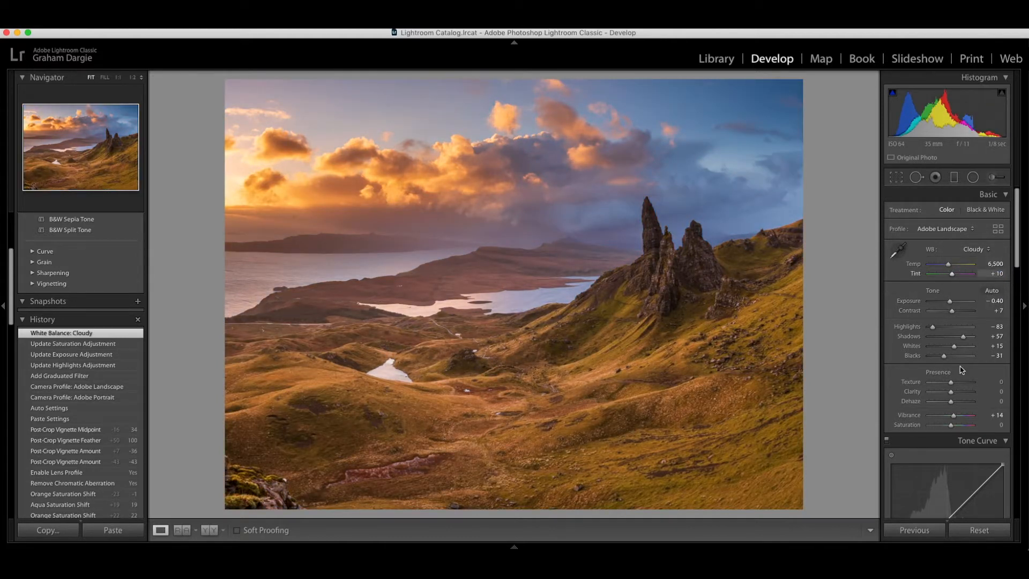
left_click_drag(954, 315, 957, 315)
left_click_drag(944, 359, 953, 384)
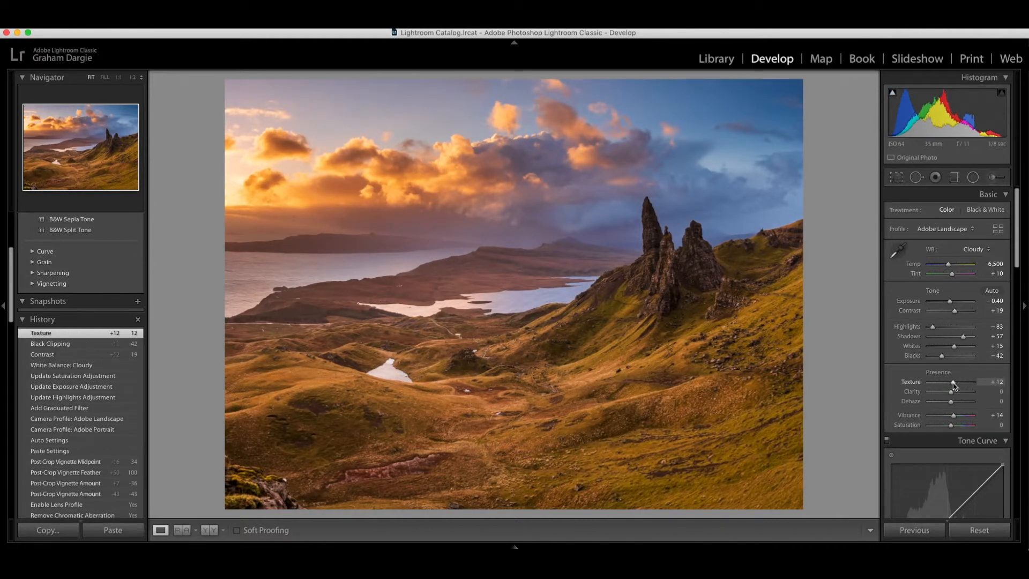
left_click_drag(935, 328, 939, 328)
Enable chromatic aberration removal and lens profile corrections for the panorama
scroll(931, 388, "down", 2)
scroll(931, 389, "down", 15)
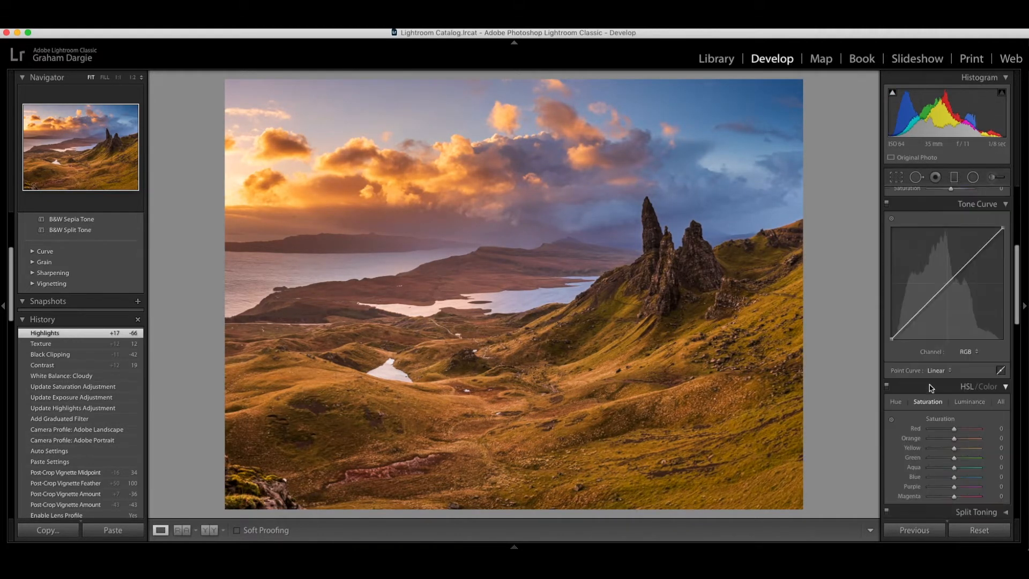
scroll(931, 388, "down", 5)
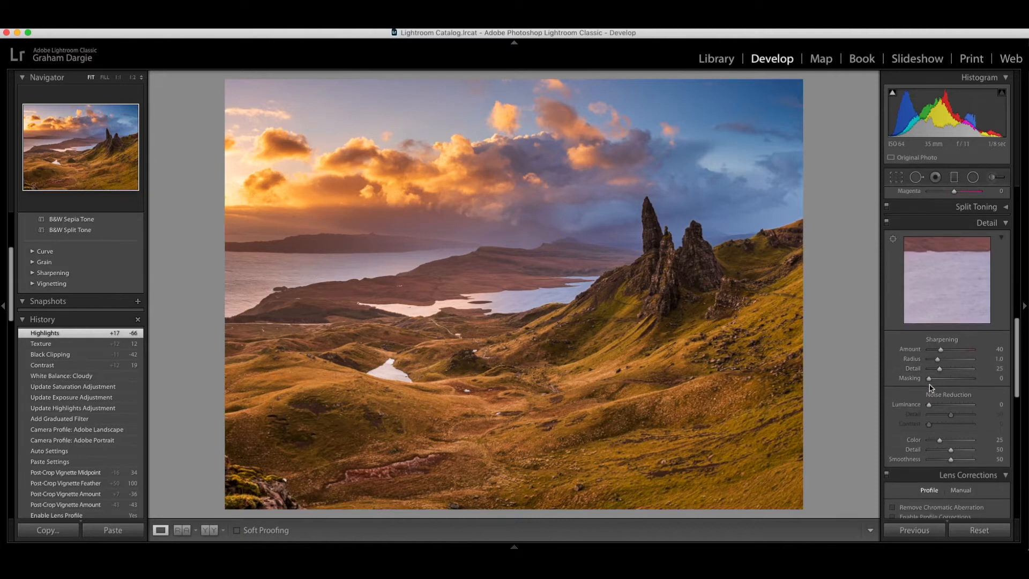
left_click(893, 405)
left_click(893, 414)
Add a post-crop vignette with Amount −25, Midpoint 55 and Feather 100
scroll(916, 411, "down", 3)
scroll(915, 411, "down", 8)
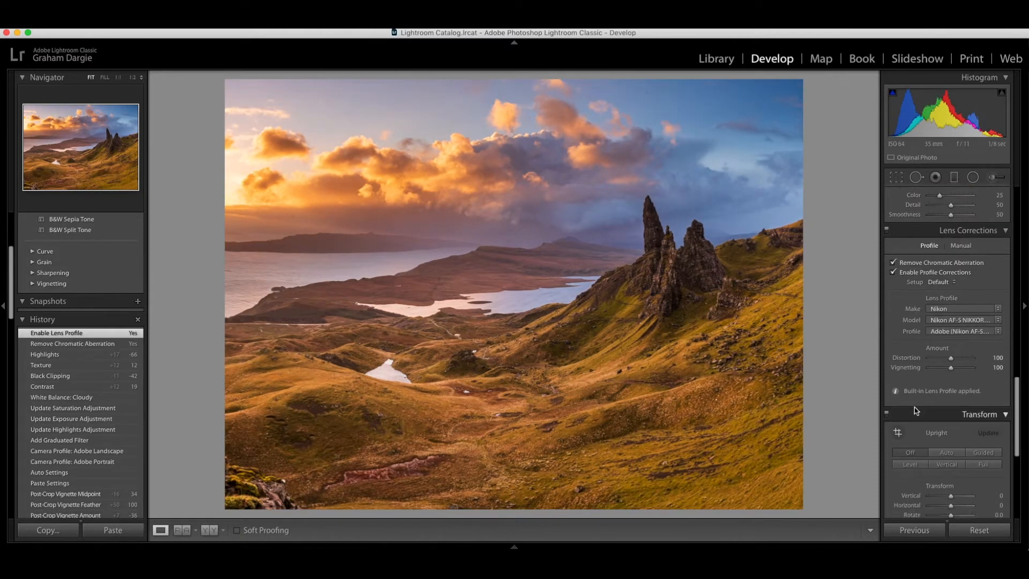
scroll(915, 411, "down", 2)
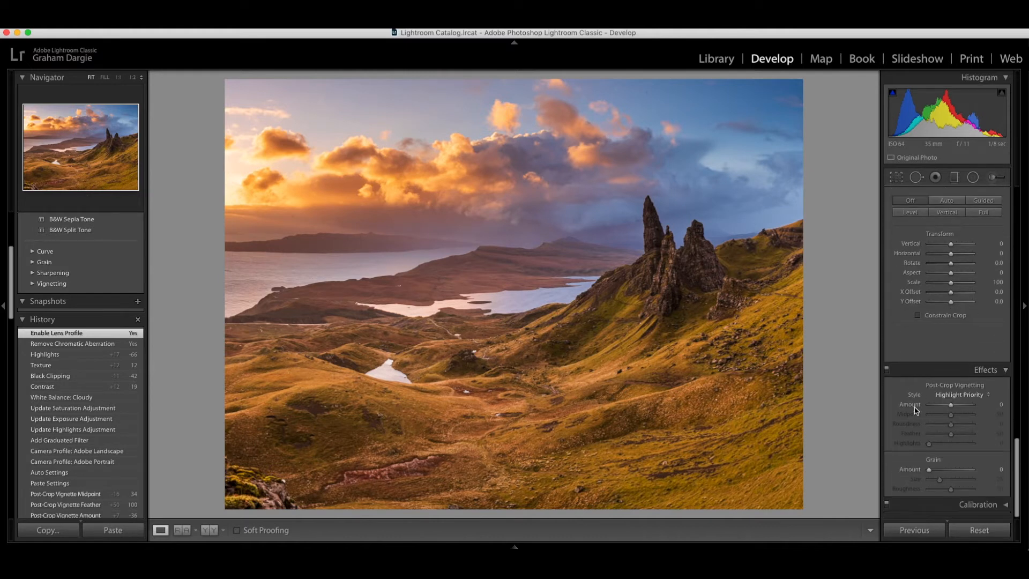
mouse_move(953, 410)
left_mouse_down()
mouse_move(981, 432)
mouse_move(943, 408)
mouse_move(952, 417)
left_mouse_up()
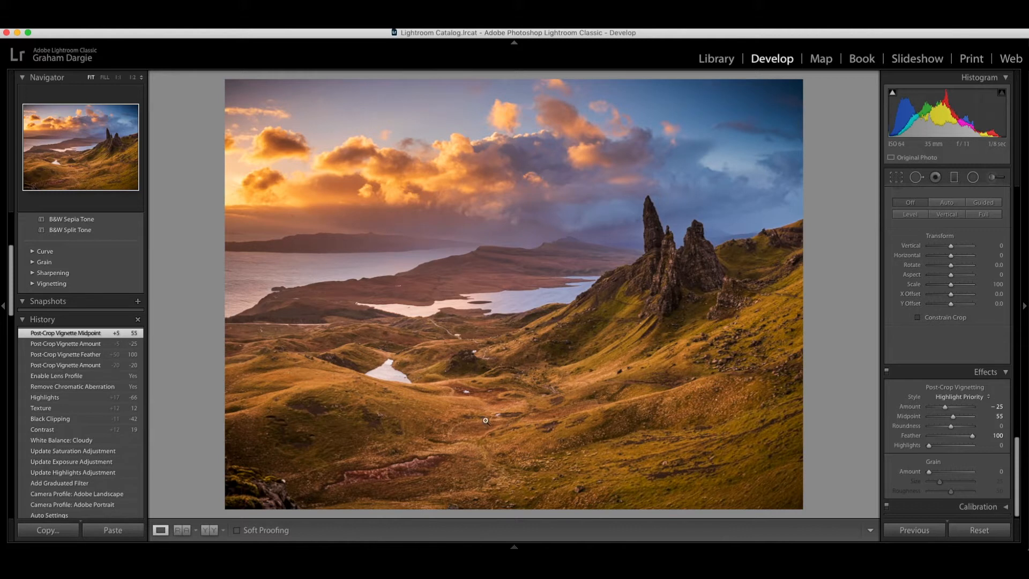
Compare the edited panorama side by side with its unedited version and review the basic adjustments
key("y")
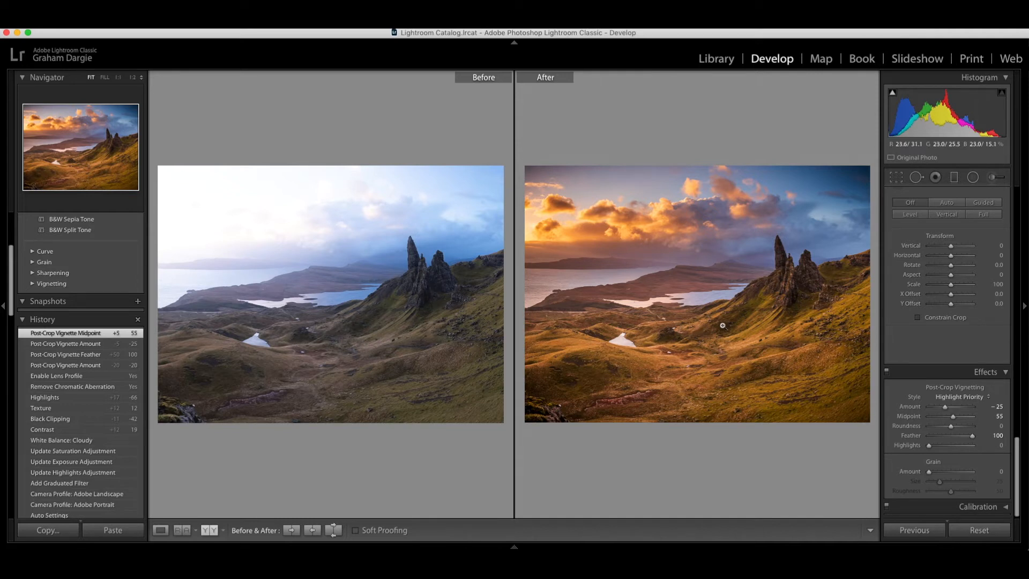
key("y")
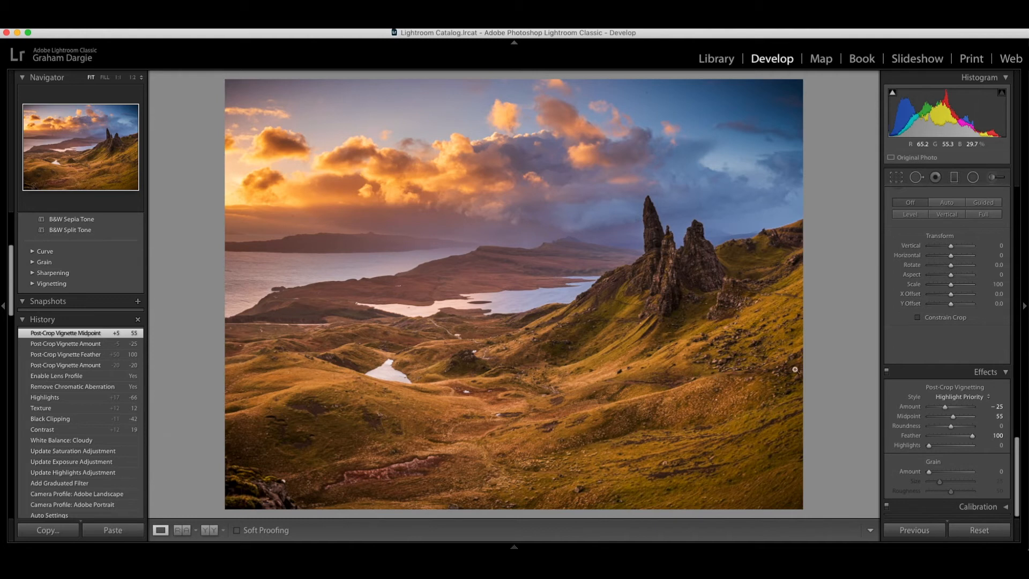
scroll(913, 365, "up", 1)
scroll(913, 365, "up", 15)
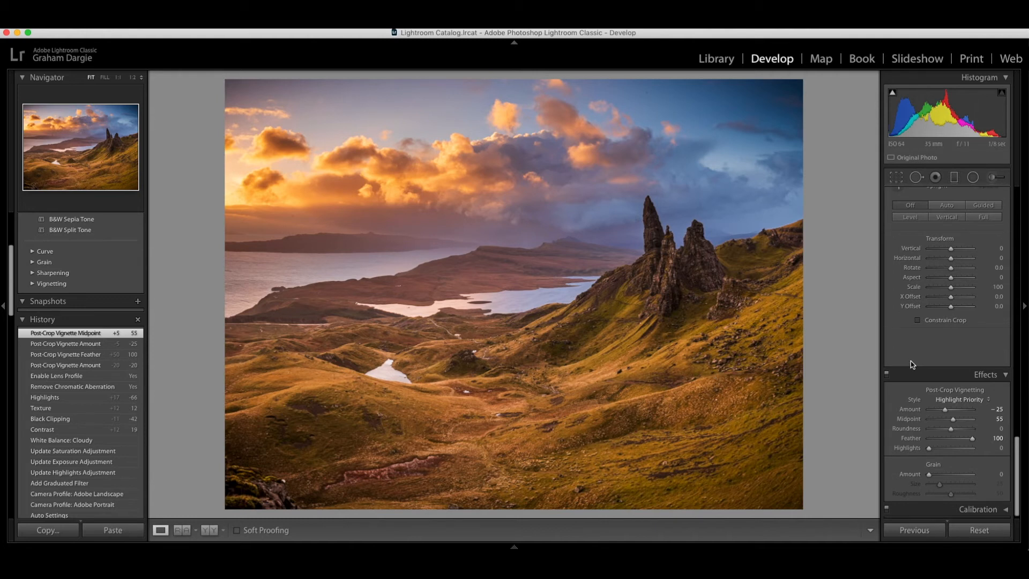
scroll(913, 365, "down", 1)
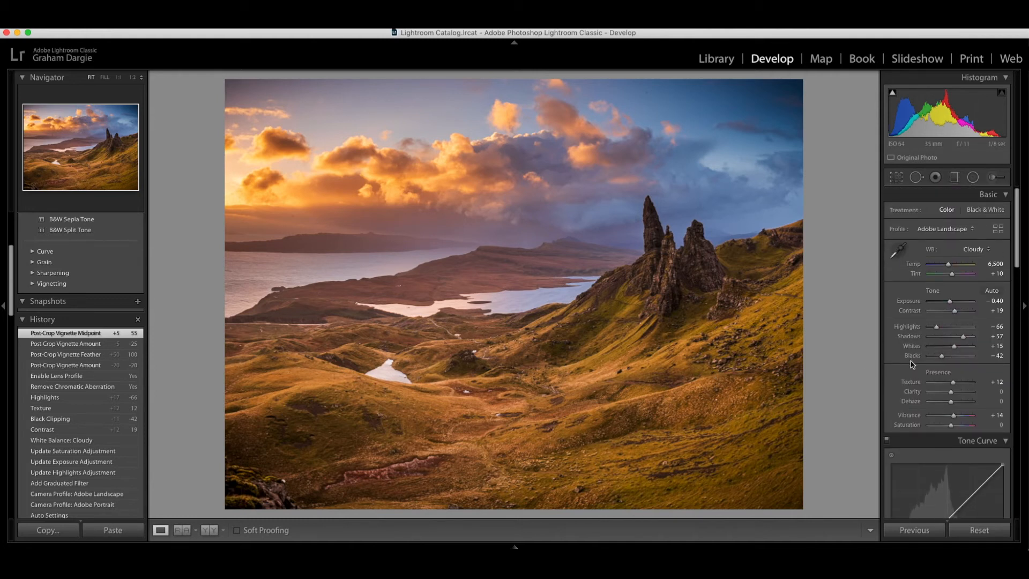